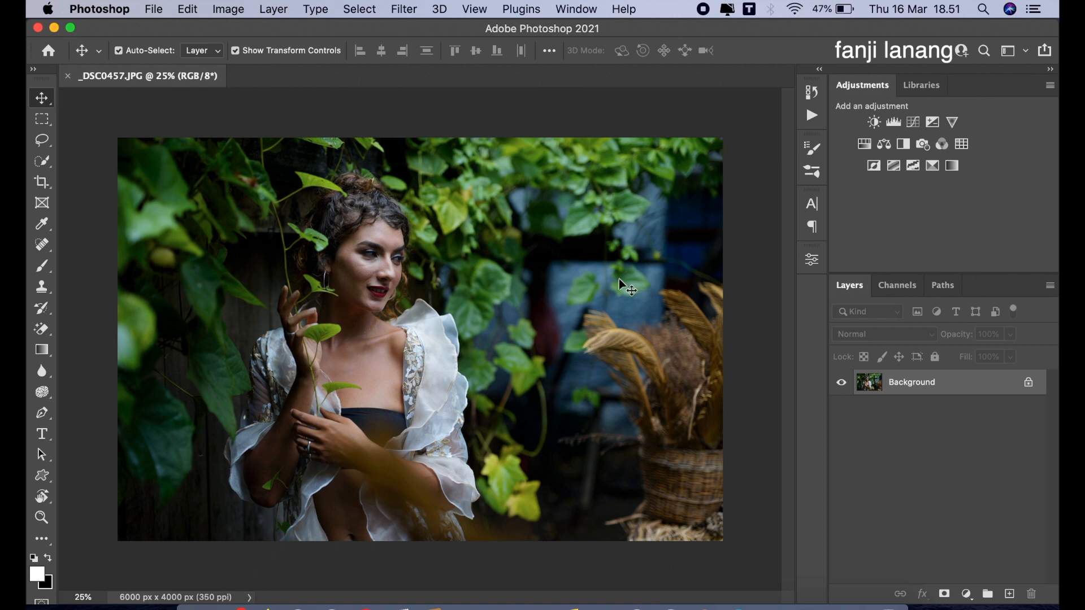
Duplicate the Background layer and add a Channel Mixer adjustment above the copy
drag(962, 388, 1020, 591)
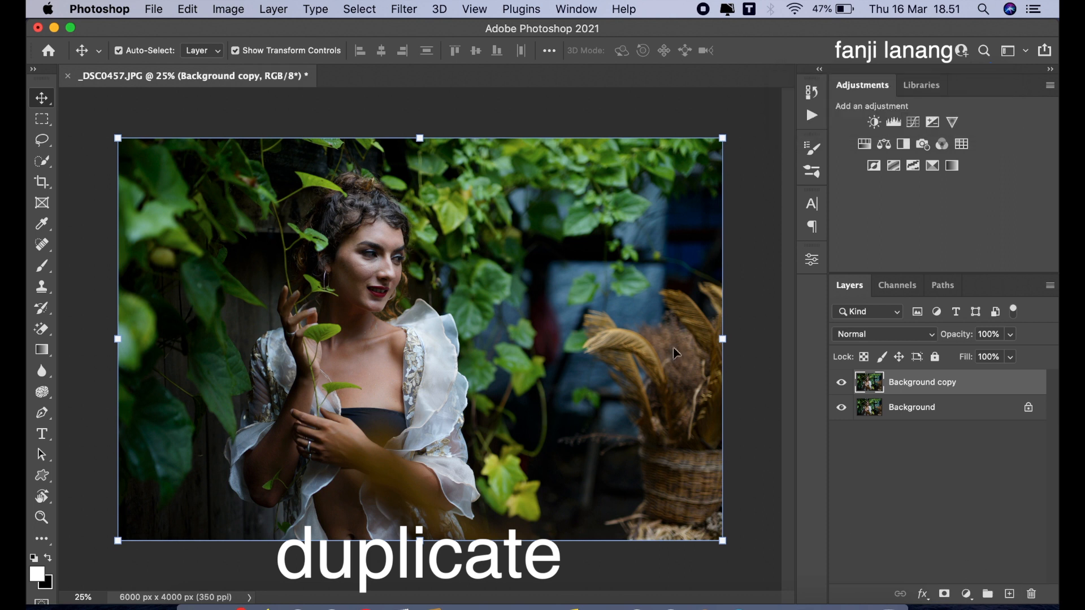
click(967, 594)
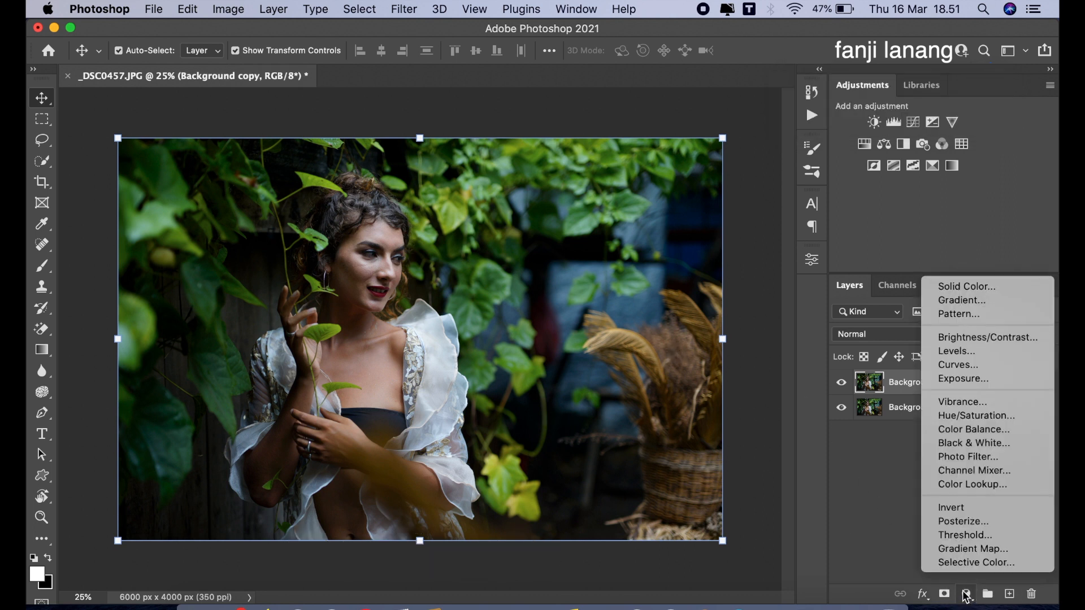
click(972, 473)
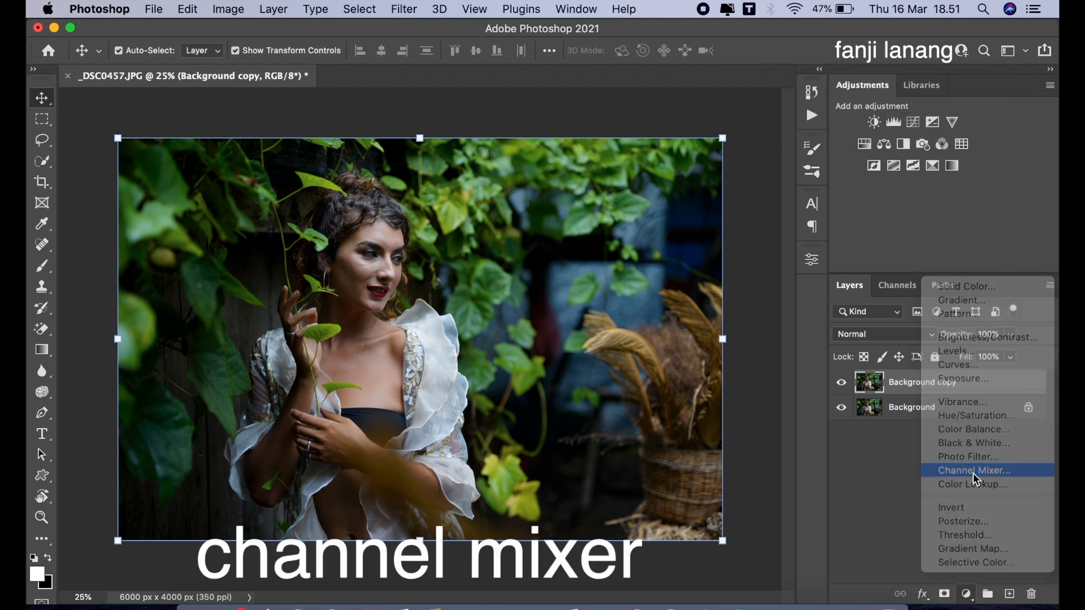
In the Channel Mixer's Blue output channel, set Green to +101% and Blue to 0%
click(701, 326)
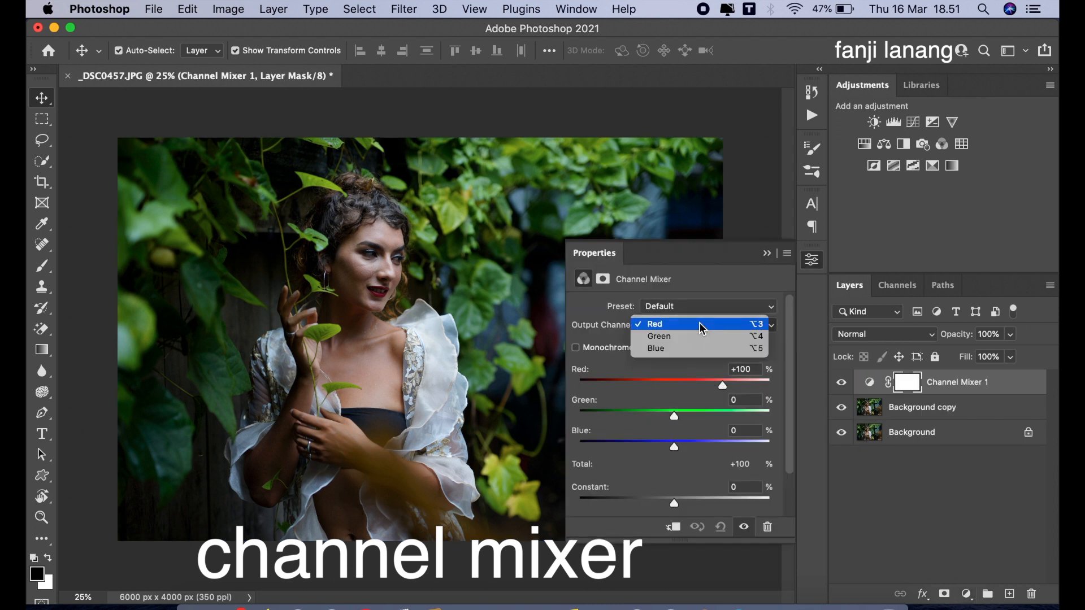
click(685, 348)
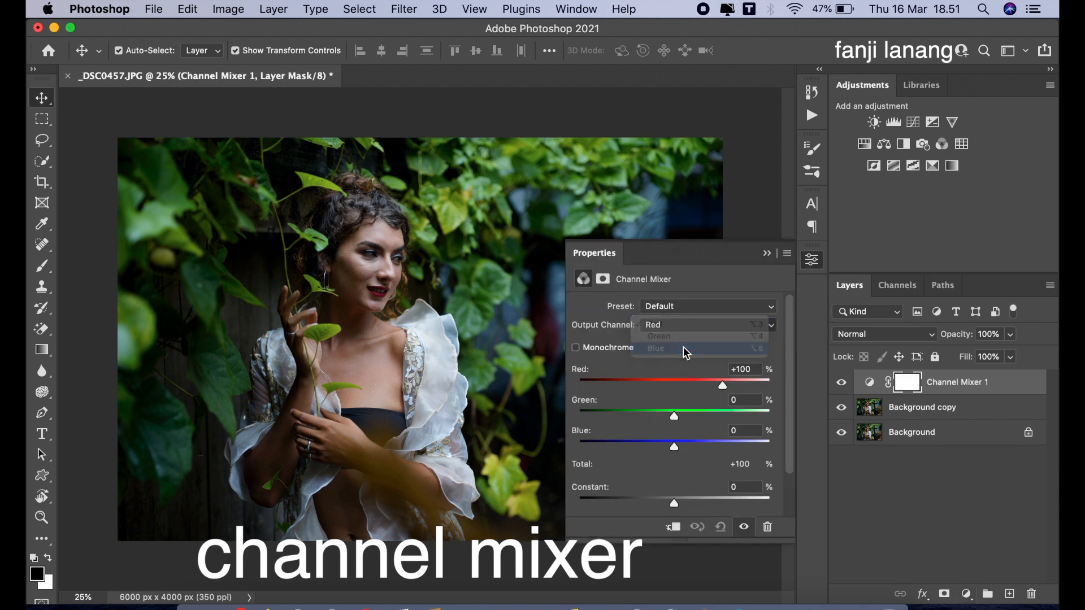
click(723, 417)
drag(724, 421, 723, 423)
click(676, 444)
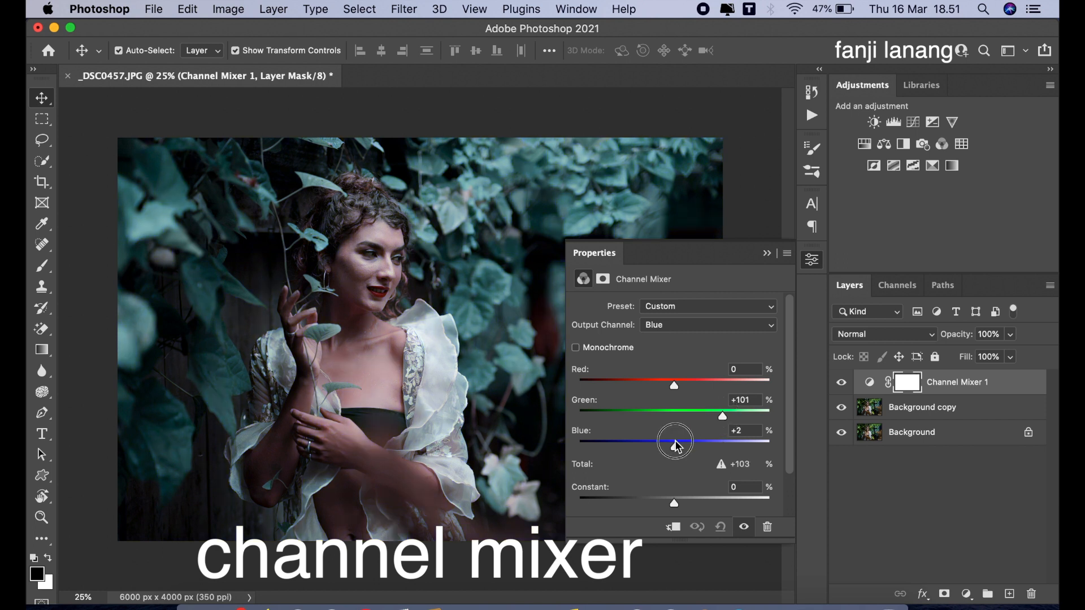
drag(674, 446, 674, 450)
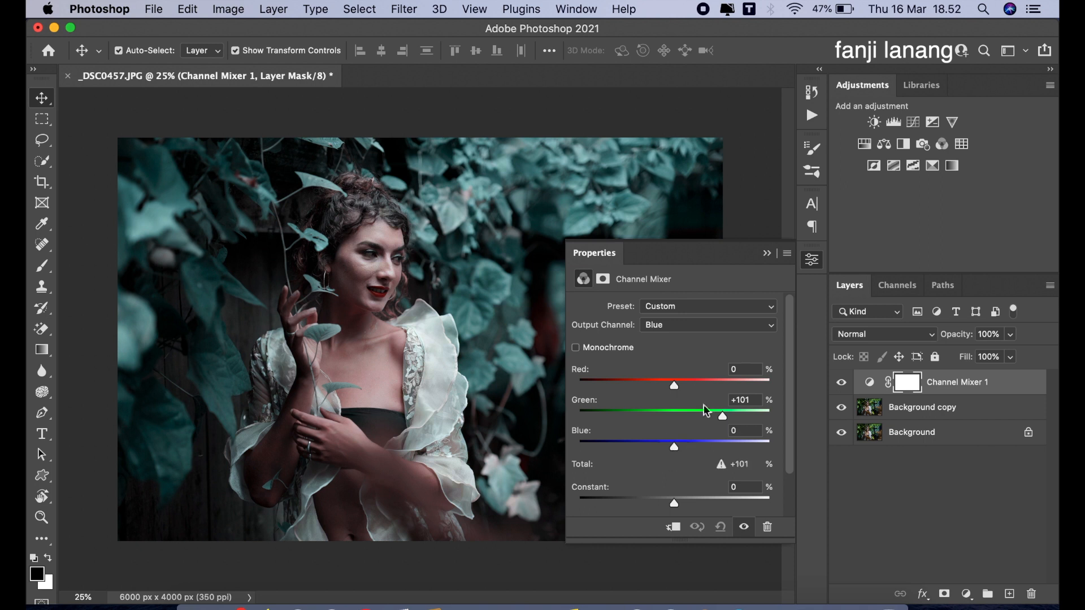
Collapse the Channel Mixer properties and set the adjustment layer's blend mode to Lighten
click(770, 254)
click(870, 335)
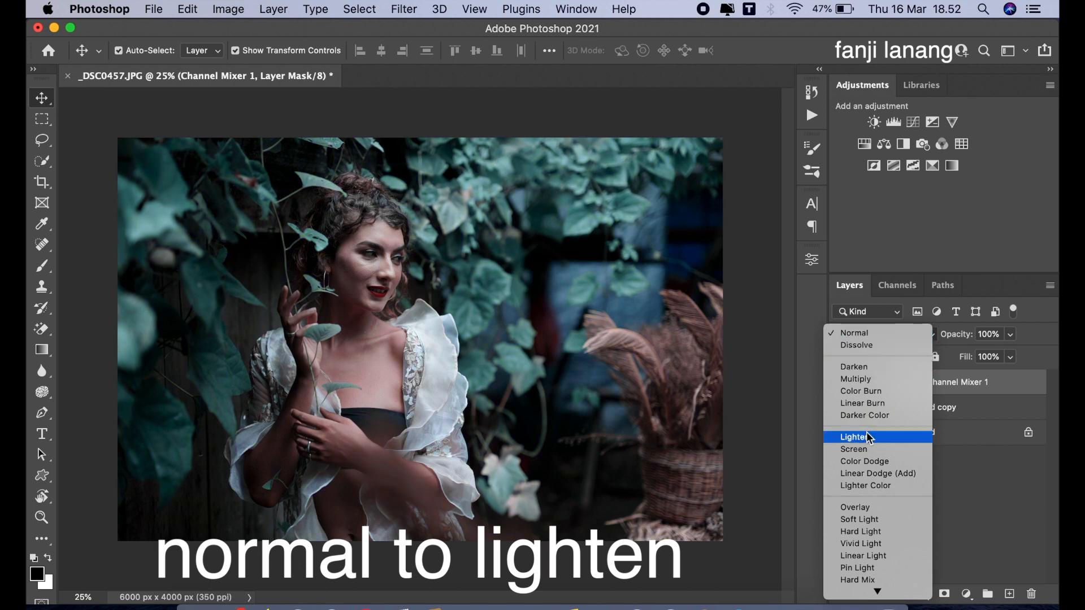
click(870, 438)
Add a Selective Color adjustment and set its Reds to Cyan -100%, Magenta -29% and Yellow +100%
click(966, 593)
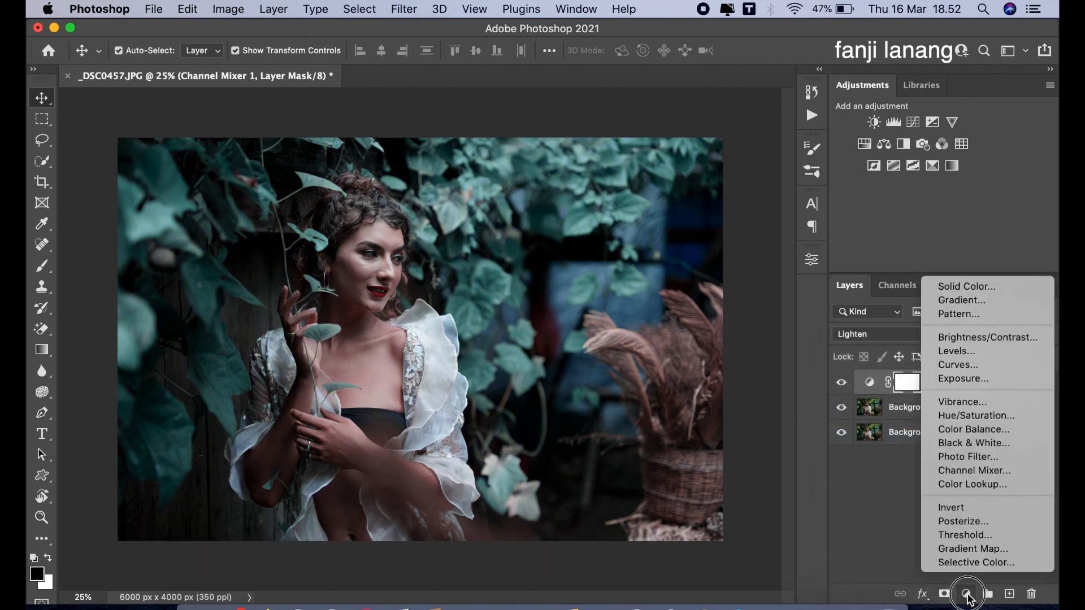
click(971, 563)
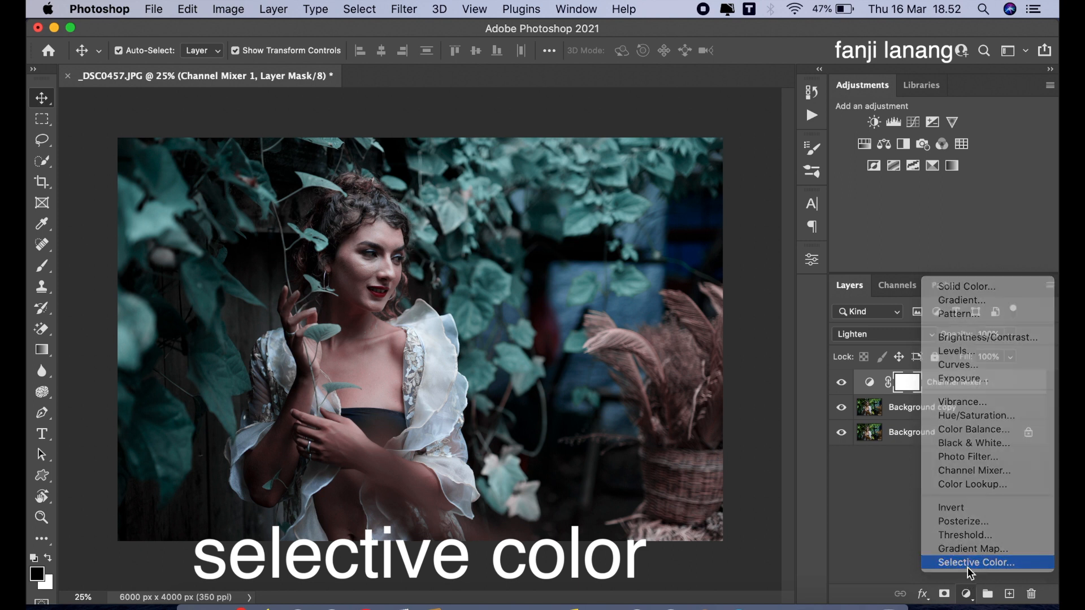
click(662, 325)
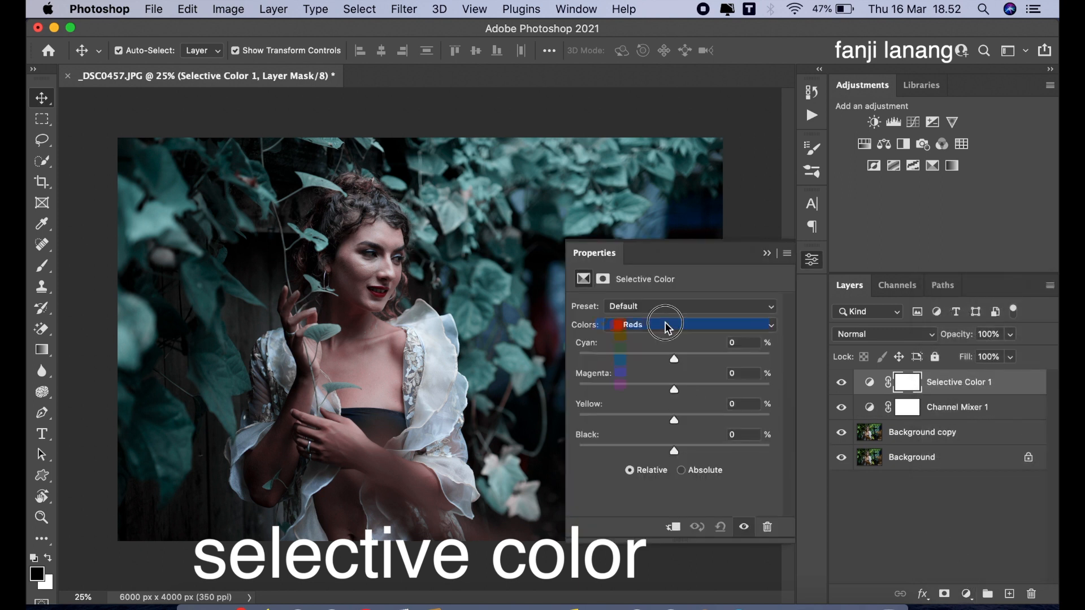
click(666, 325)
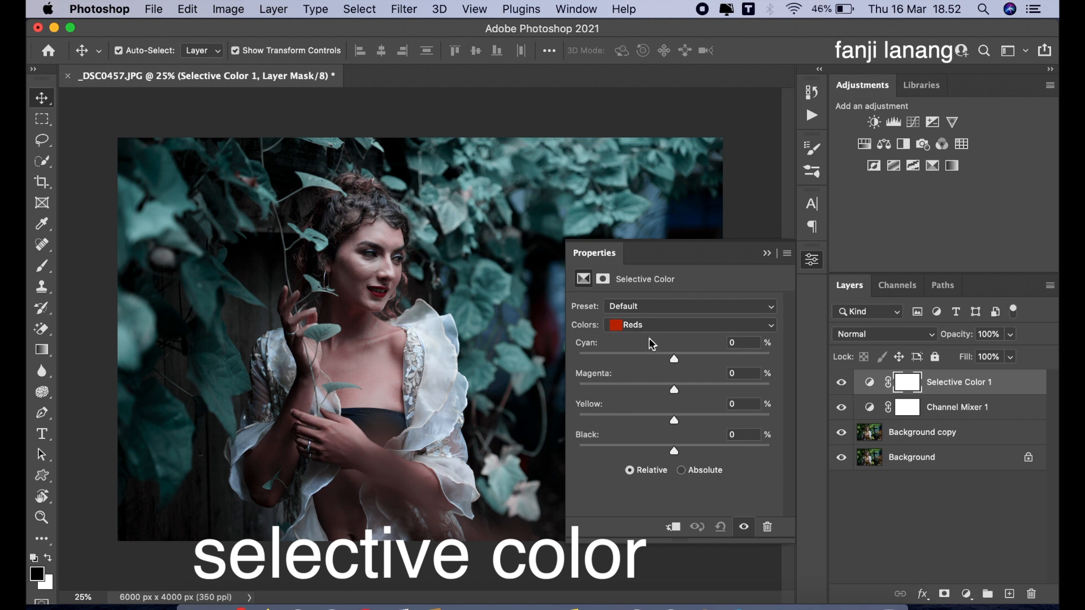
drag(632, 351, 564, 364)
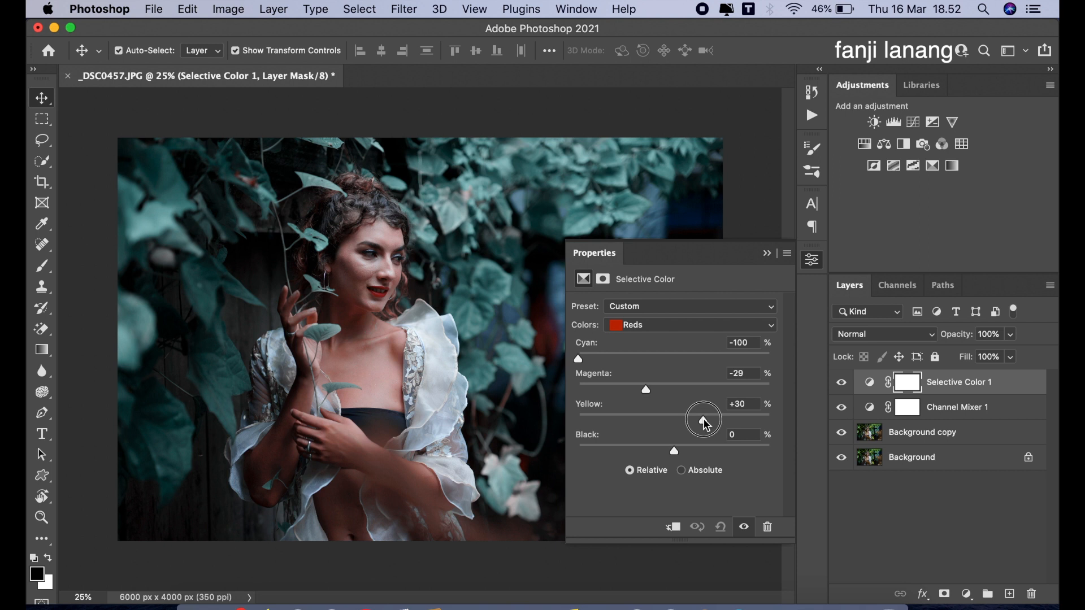
drag(720, 421, 790, 421)
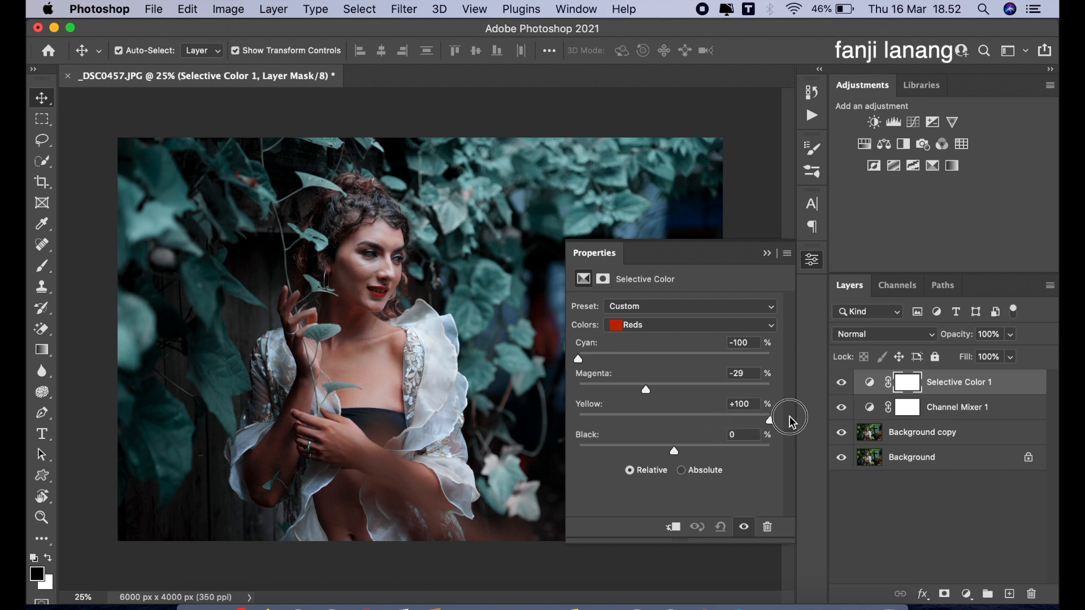
Set the Selective Color Cyans to Cyan +100%, Magenta +100%, Yellow -100% and Black +100%
click(627, 328)
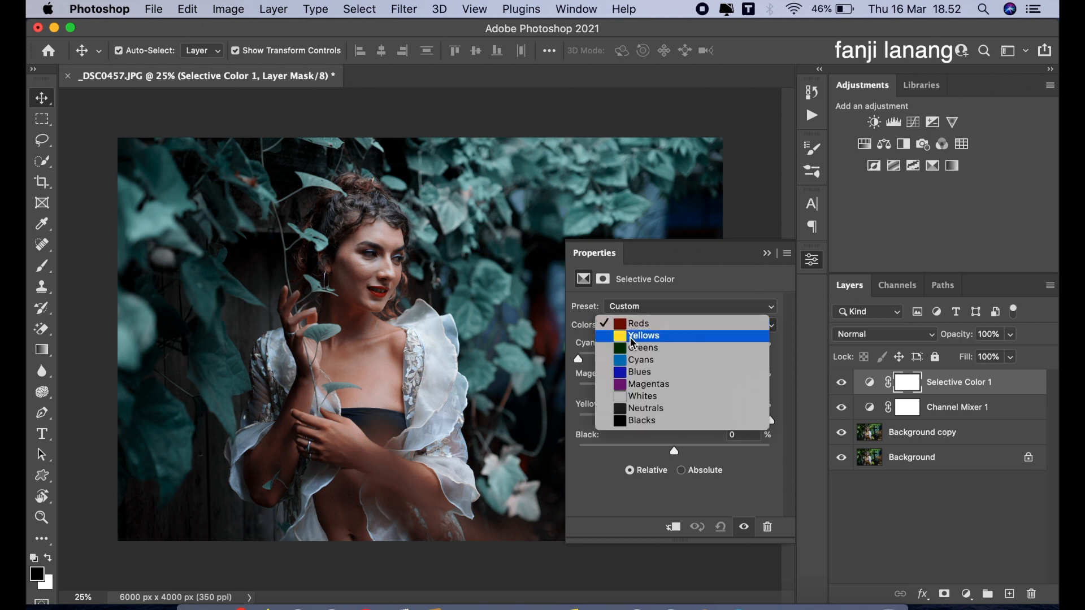
click(637, 360)
drag(644, 356, 791, 373)
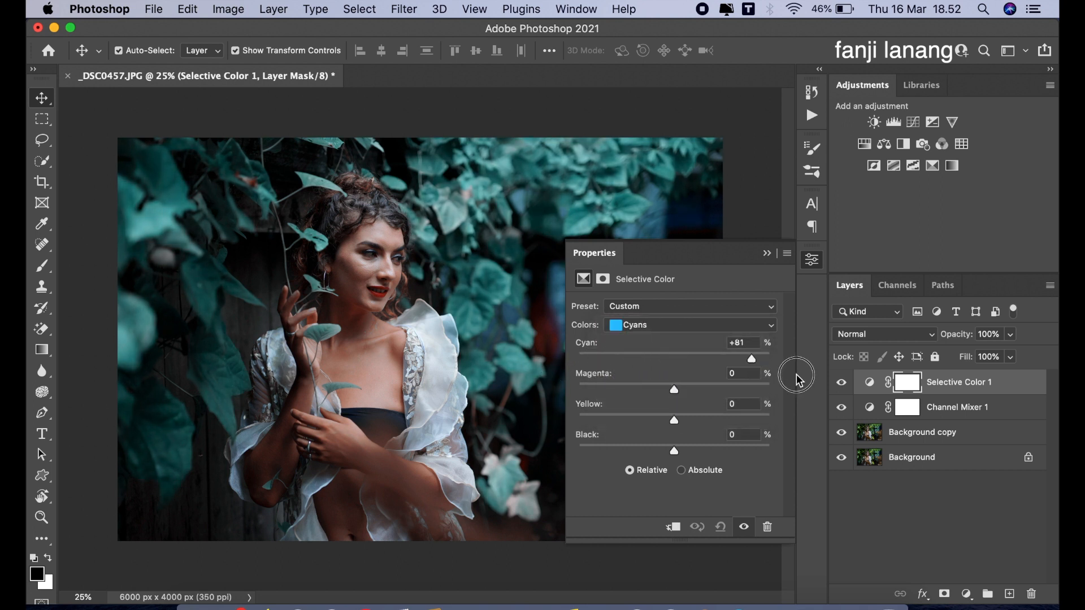
drag(675, 390, 799, 402)
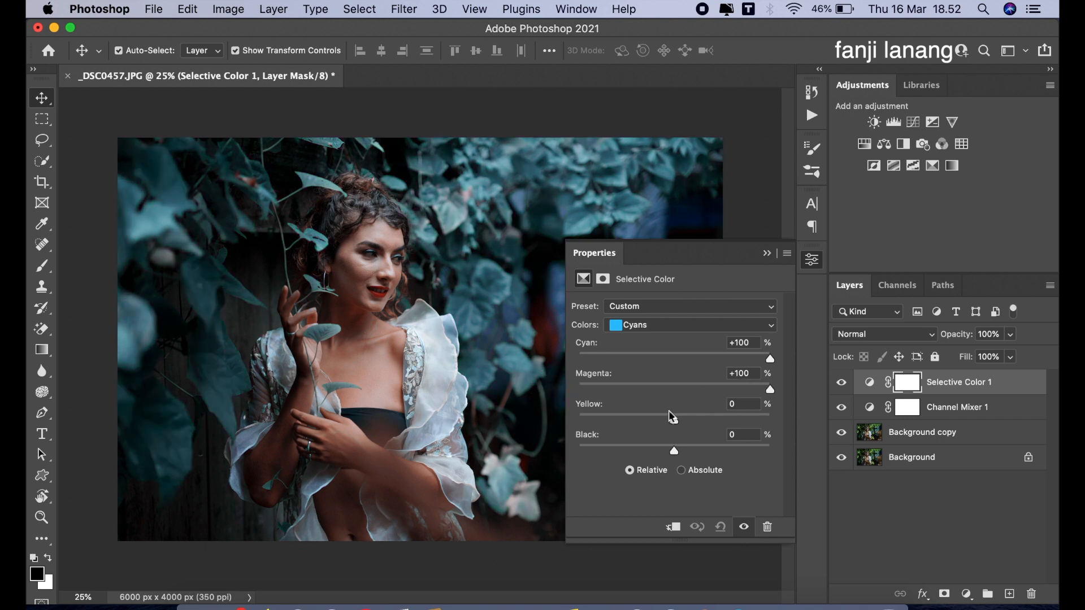
drag(659, 422, 527, 426)
drag(639, 450, 585, 450)
drag(833, 451, 833, 451)
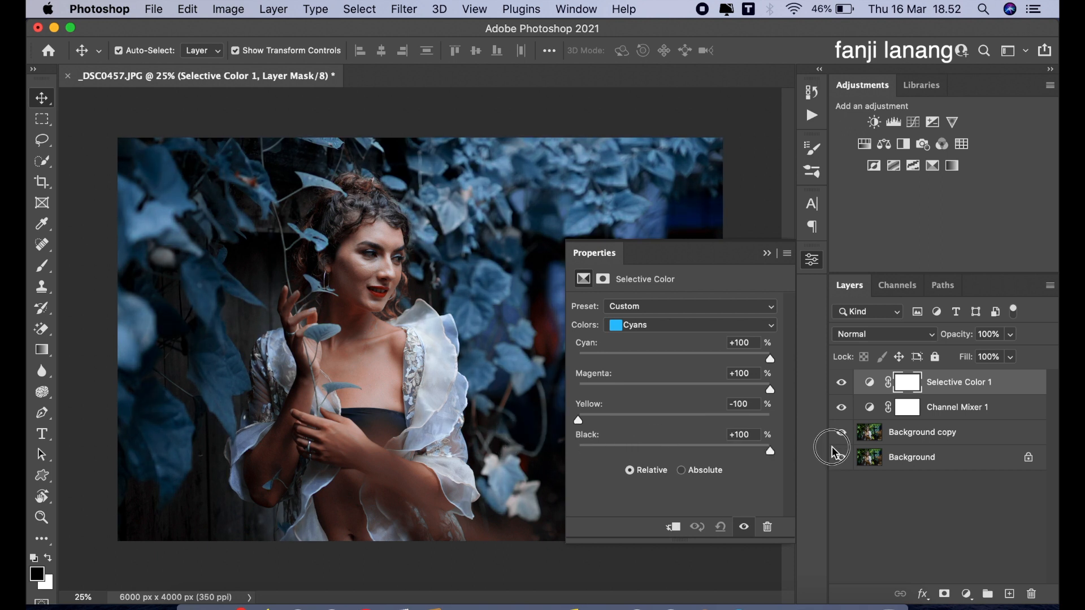
Set the Selective Color Blues to +100% for Cyan, Magenta, Yellow and Black
click(682, 327)
click(676, 337)
drag(675, 359, 843, 369)
drag(675, 391, 770, 390)
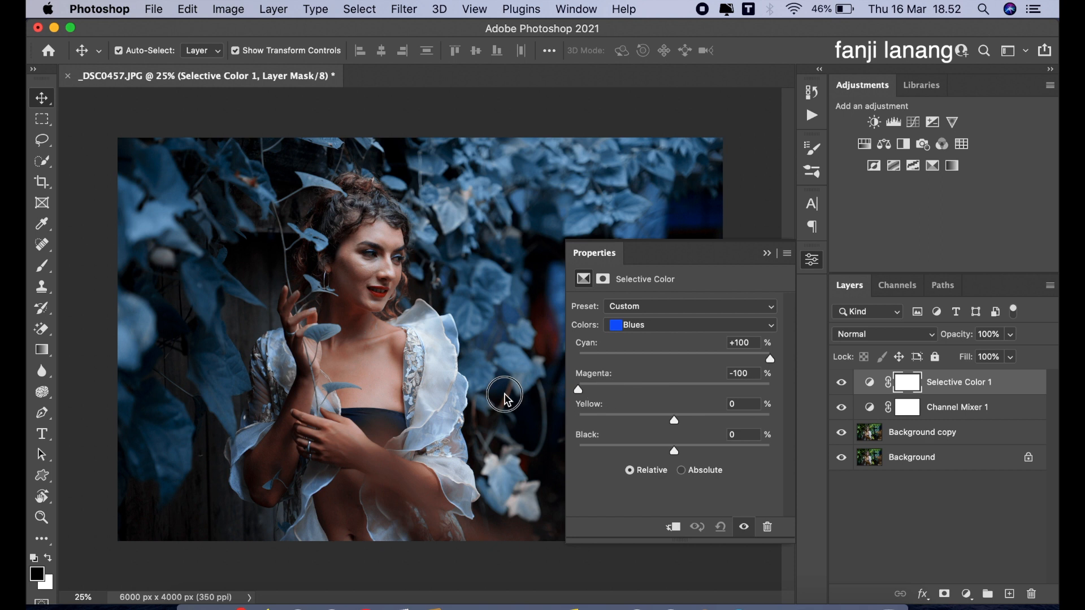
drag(674, 420, 520, 419)
drag(860, 433, 877, 433)
drag(667, 453, 770, 452)
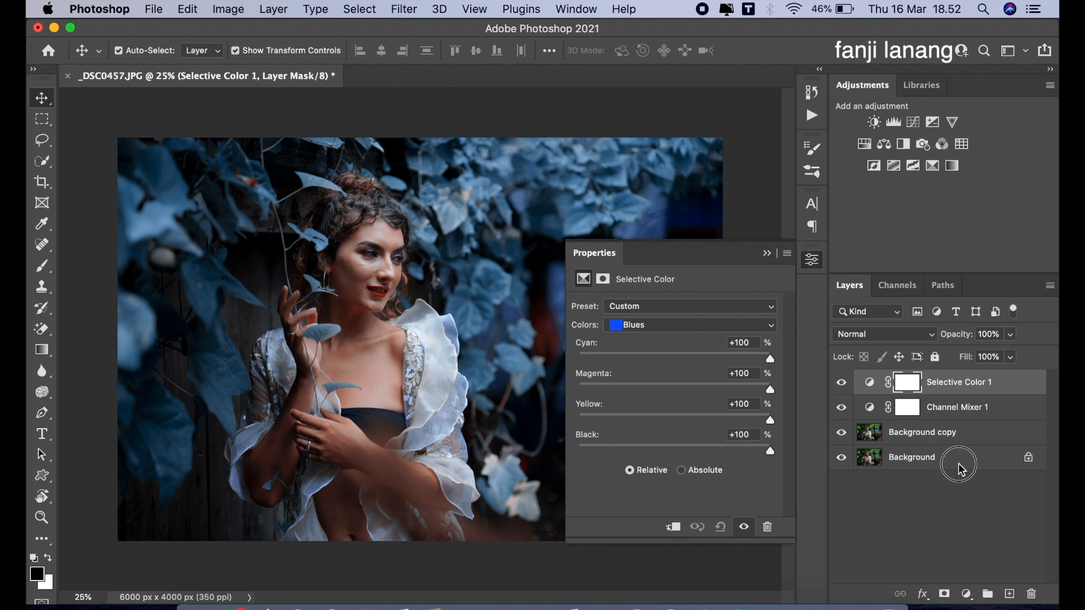
drag(770, 451, 818, 467)
Set the Selective Color Blacks to Cyan +5%, Magenta +5% and Yellow -5%, and collapse the properties
click(645, 331)
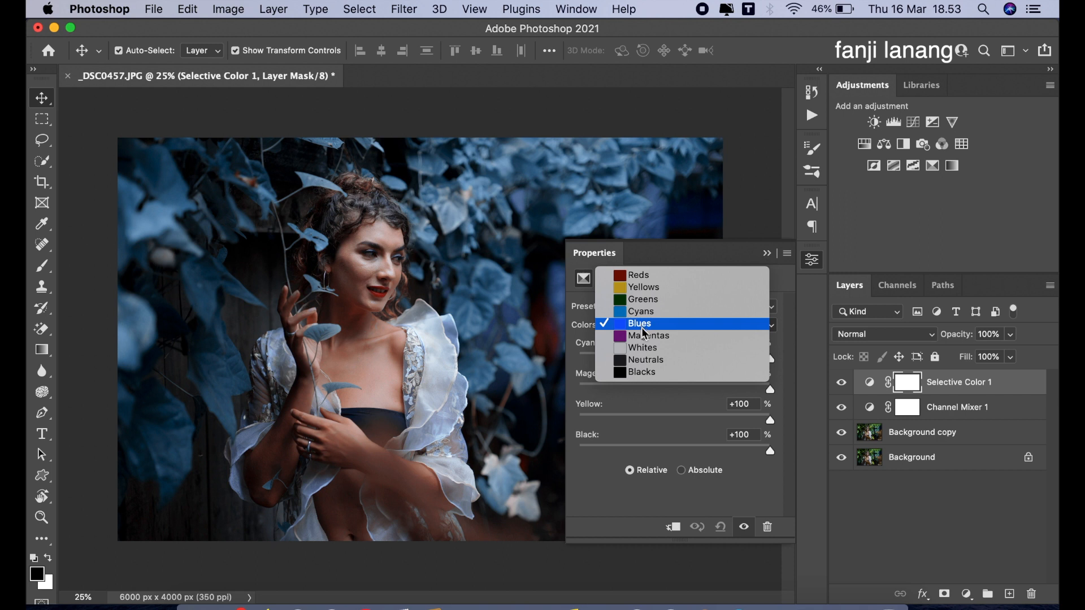
click(649, 377)
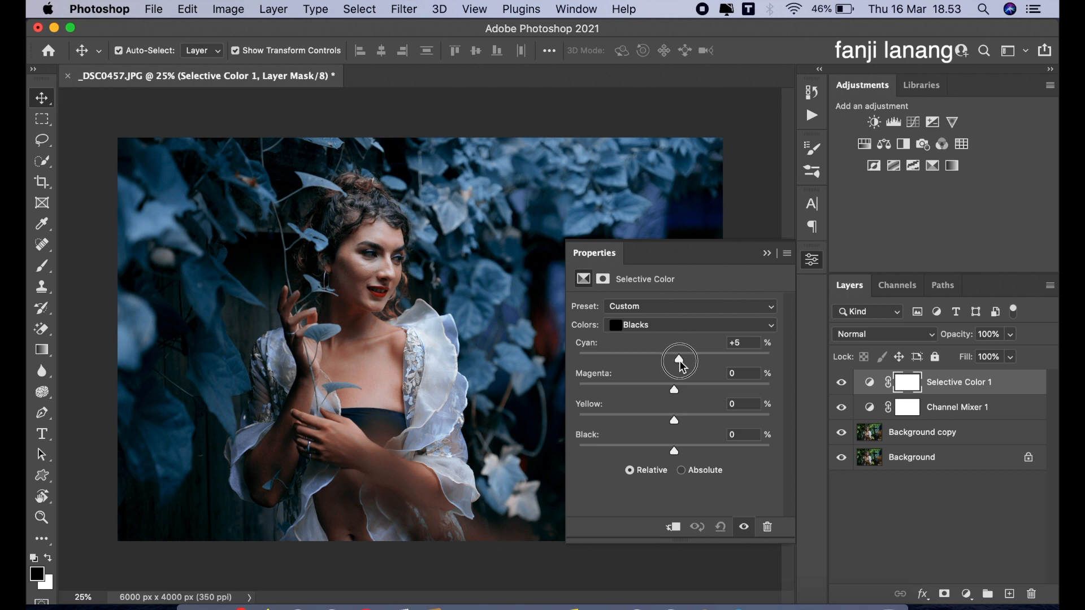
click(666, 421)
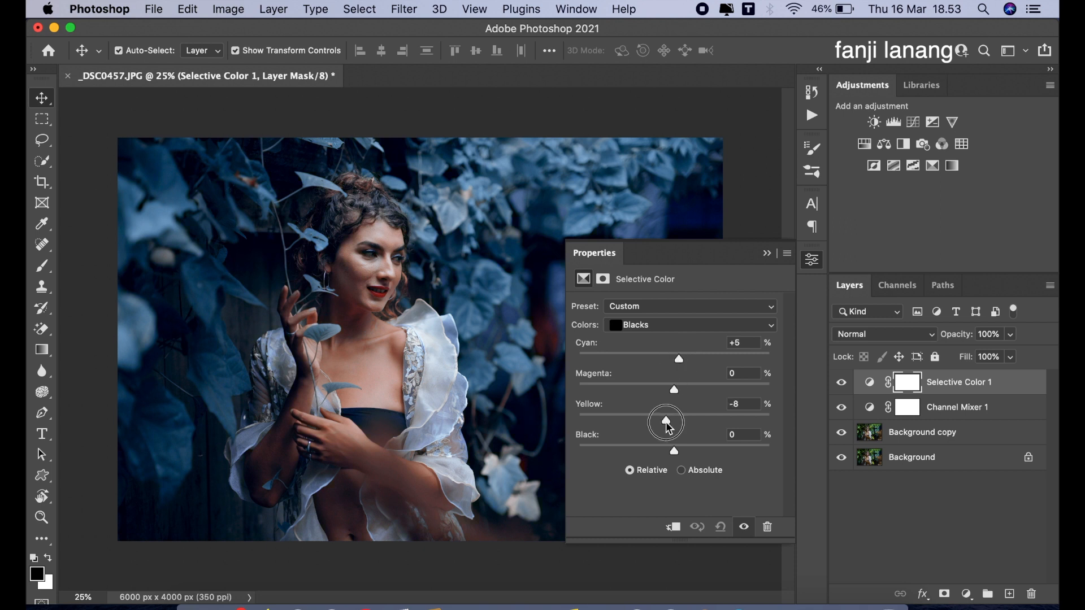
drag(668, 426, 675, 424)
click(682, 391)
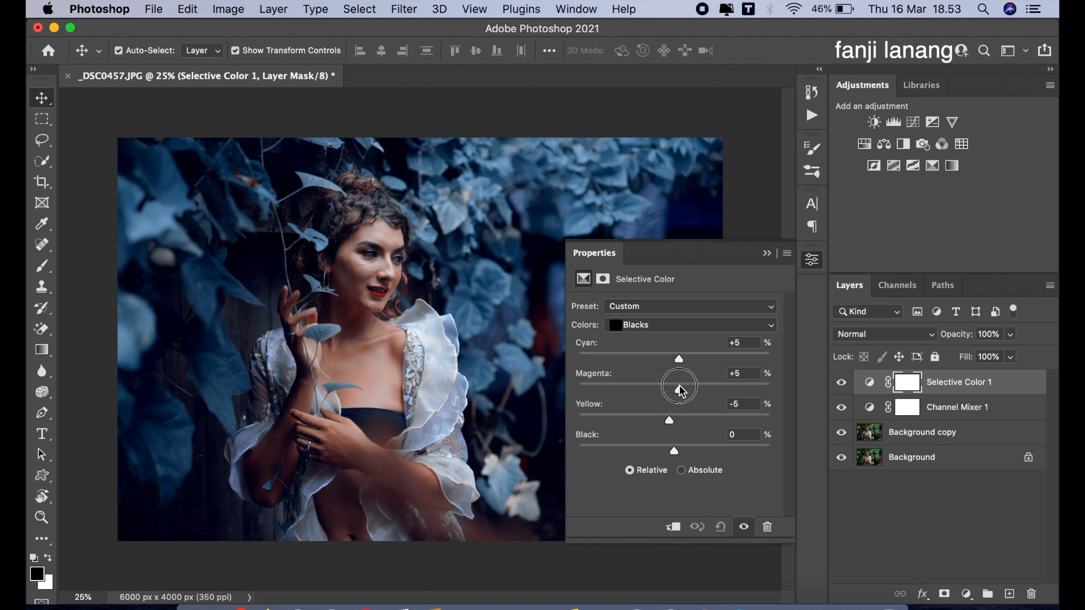
click(767, 253)
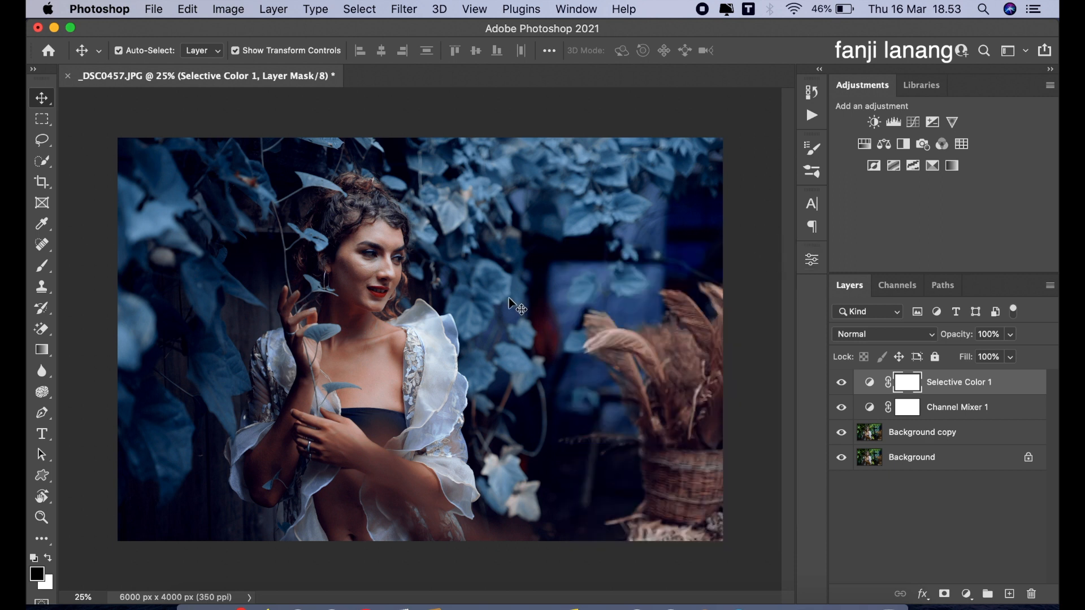
Add a new empty layer on top and switch the foreground color to black
click(967, 594)
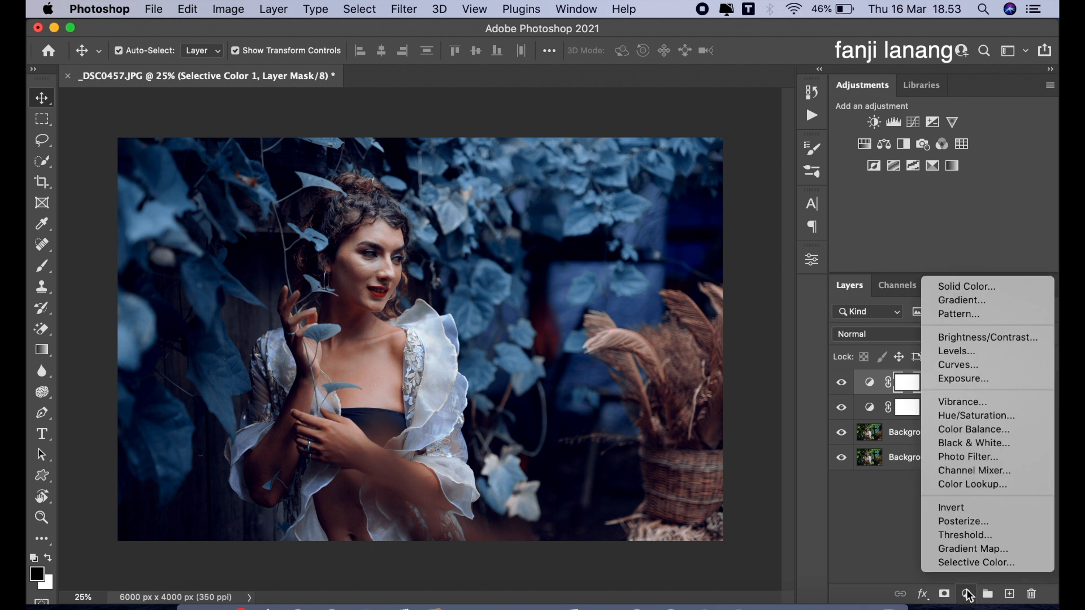
click(802, 533)
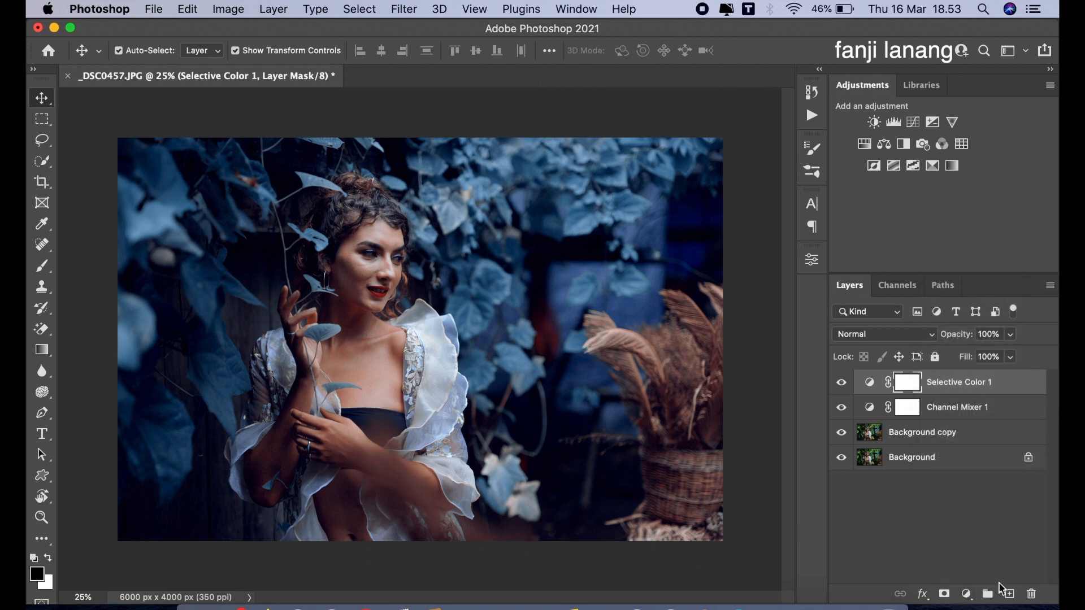
click(1010, 593)
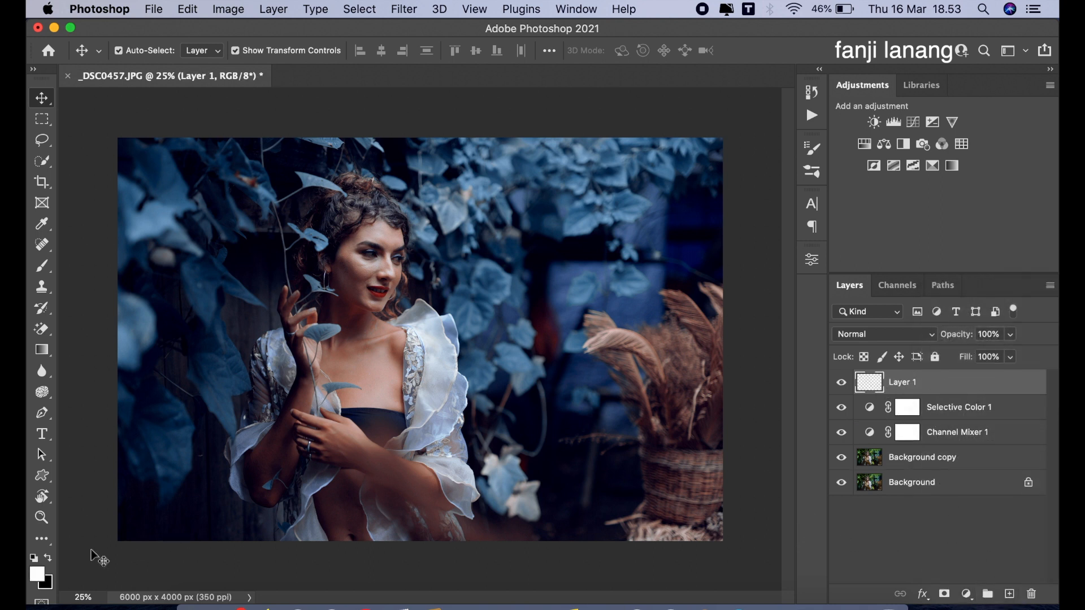
click(48, 558)
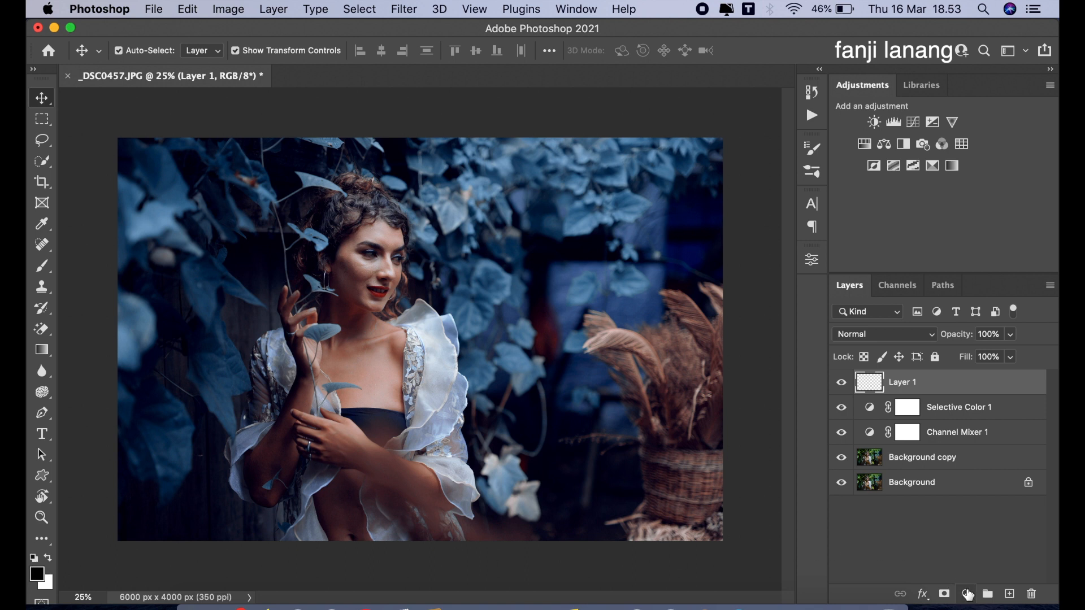
Create a gradient fill layer with the gradient reversed and its style set to Radial
click(967, 594)
click(969, 301)
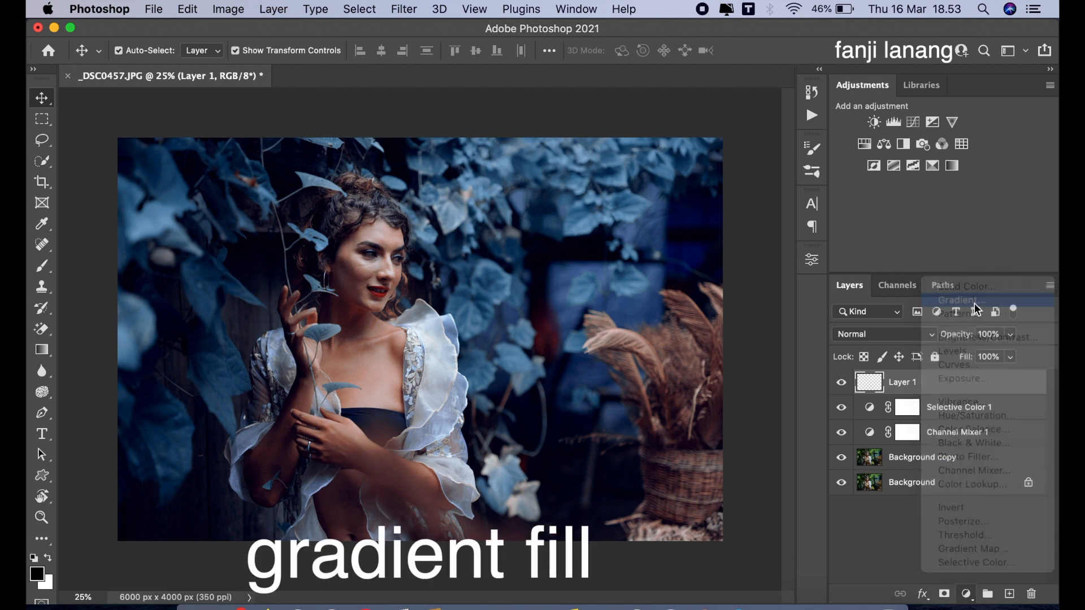
click(778, 293)
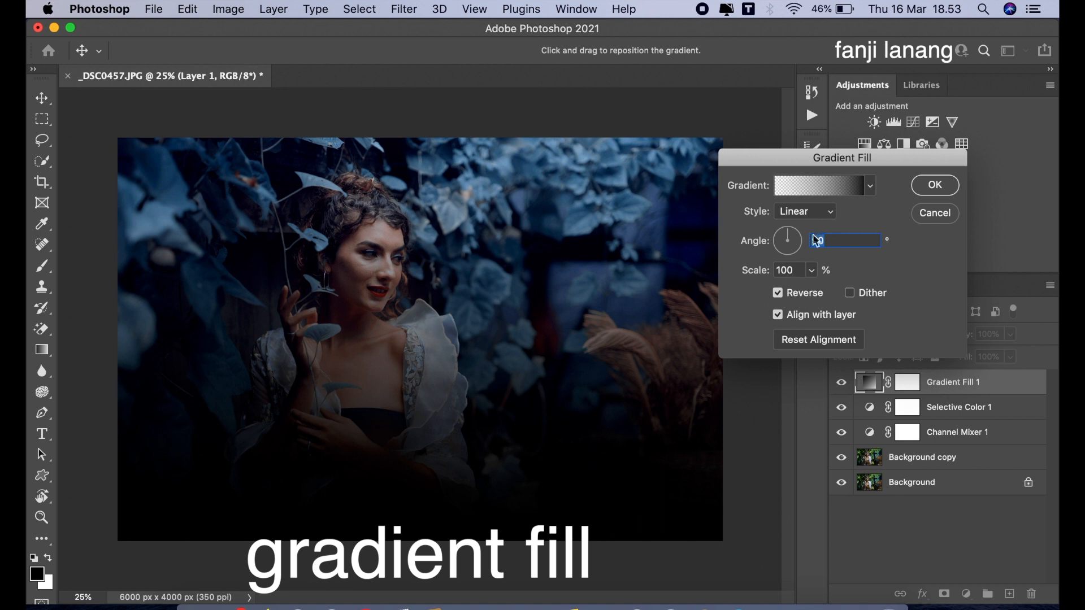
click(814, 212)
click(817, 224)
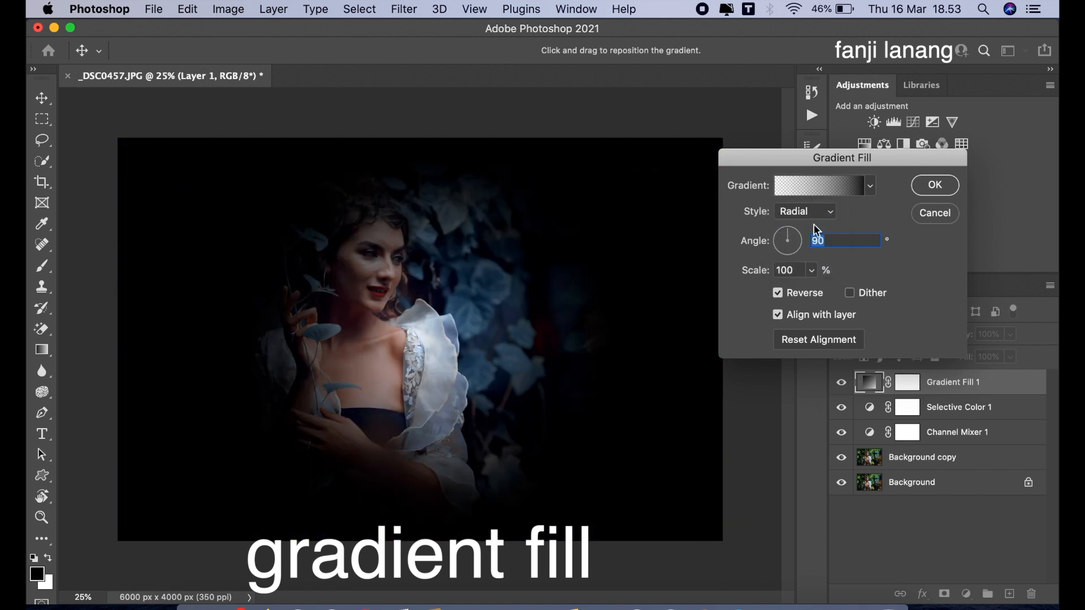
Reposition the radial gradient's clear centre over the woman's upper body and set the gradient angle to 49.48°
drag(376, 345, 362, 331)
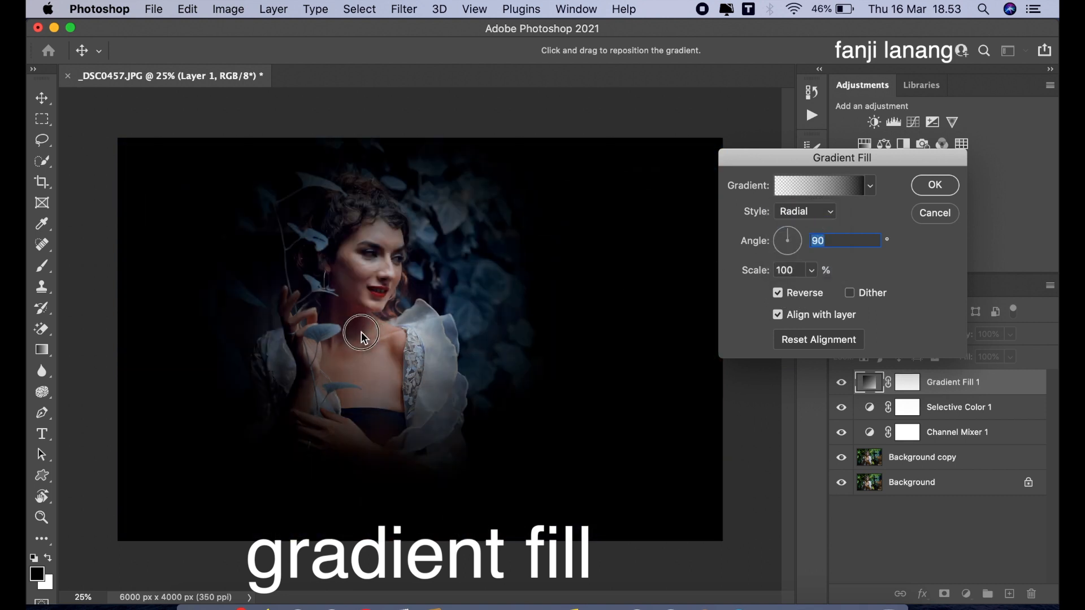
click(790, 236)
click(792, 235)
Scale the gradient to 199%, apply the fill and set the gradient layer's opacity to 78%
click(819, 272)
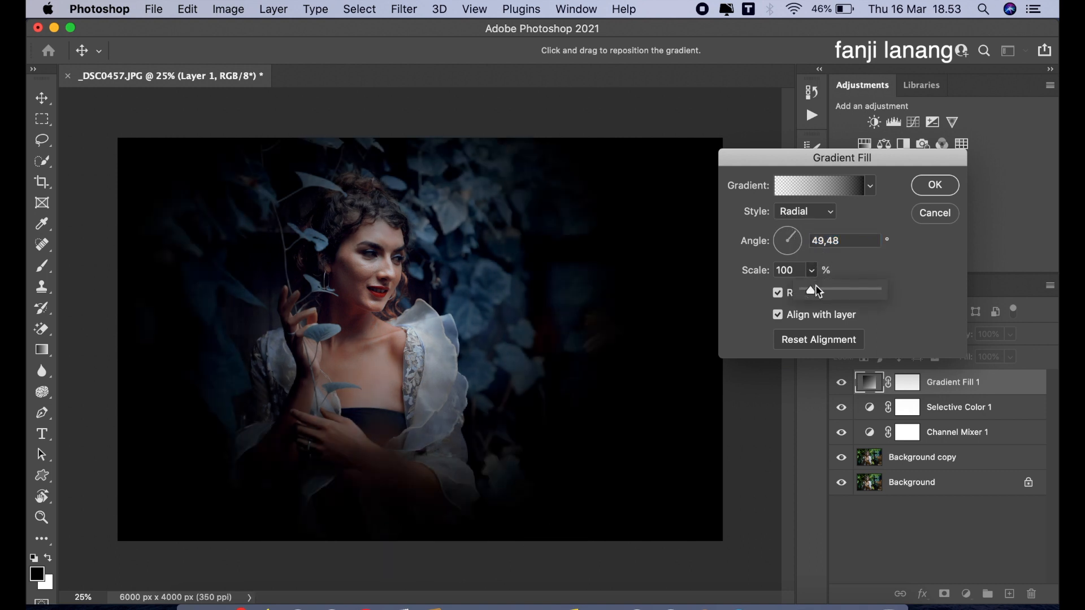
drag(814, 290, 822, 292)
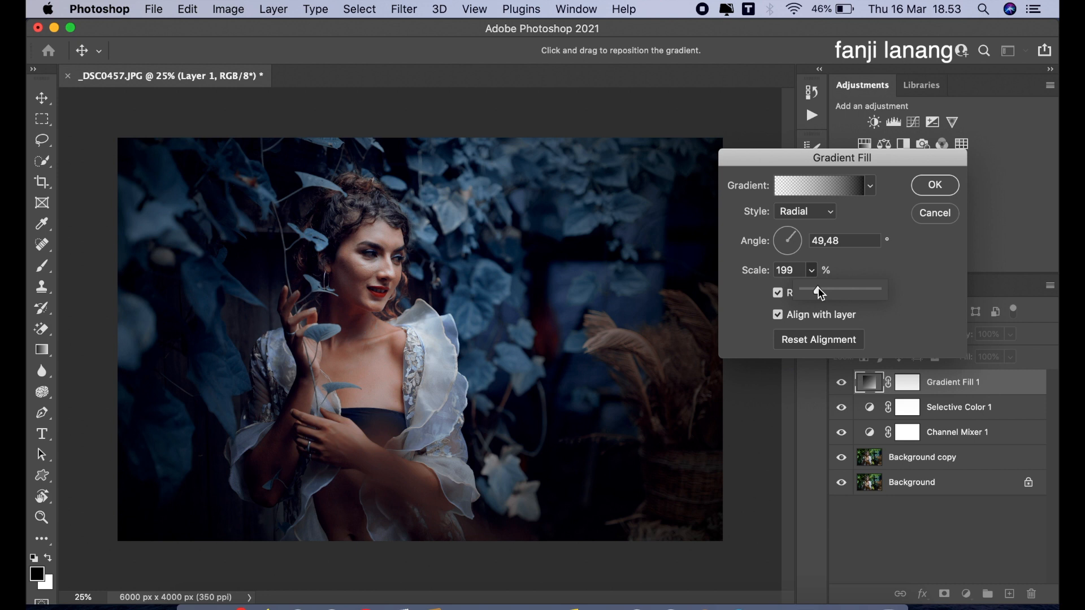
drag(371, 373, 371, 388)
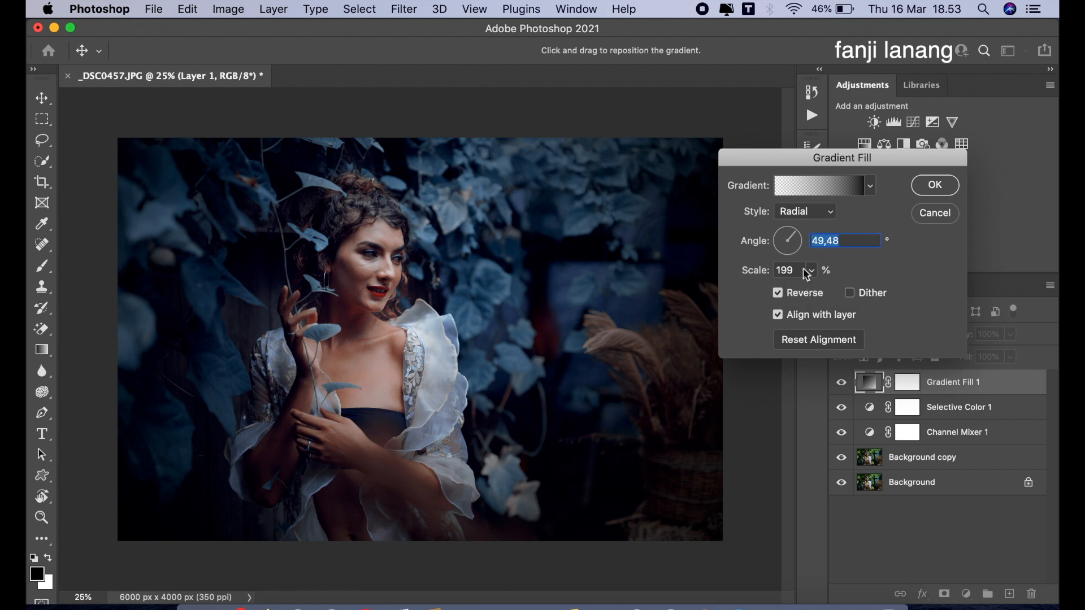
click(923, 188)
click(1009, 356)
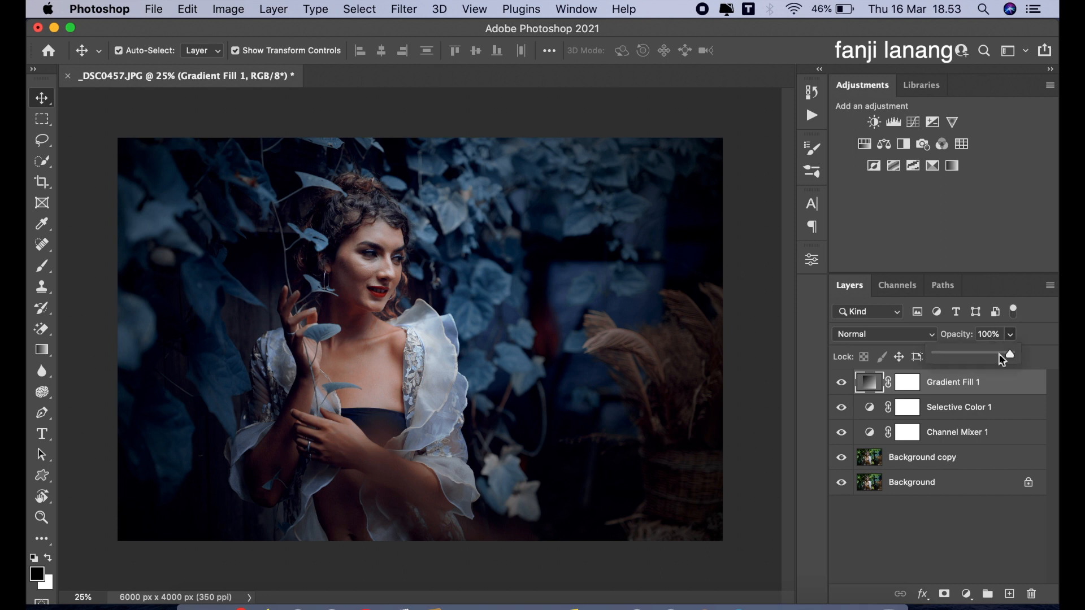
drag(998, 354, 995, 354)
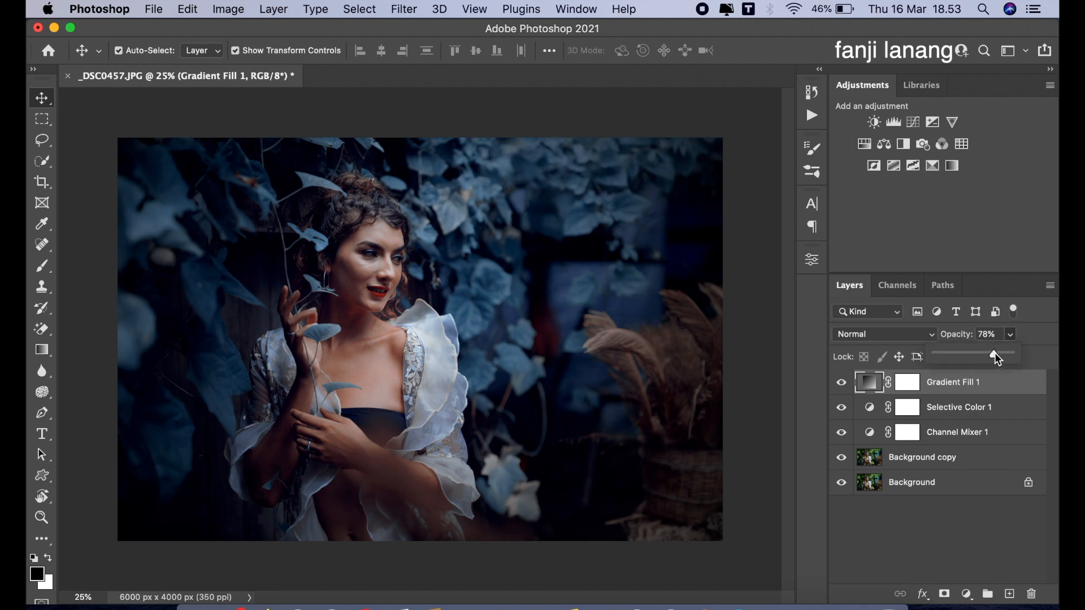
Add a Curves adjustment layer, lower the Blue channel's highlight endpoint slightly and collapse the properties
click(966, 594)
click(959, 364)
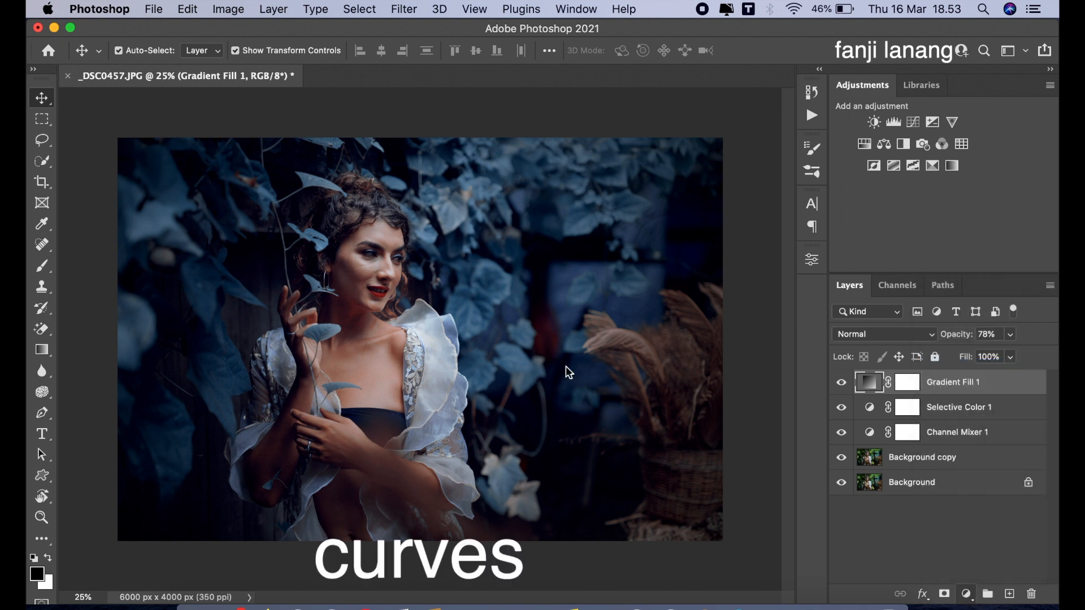
click(650, 329)
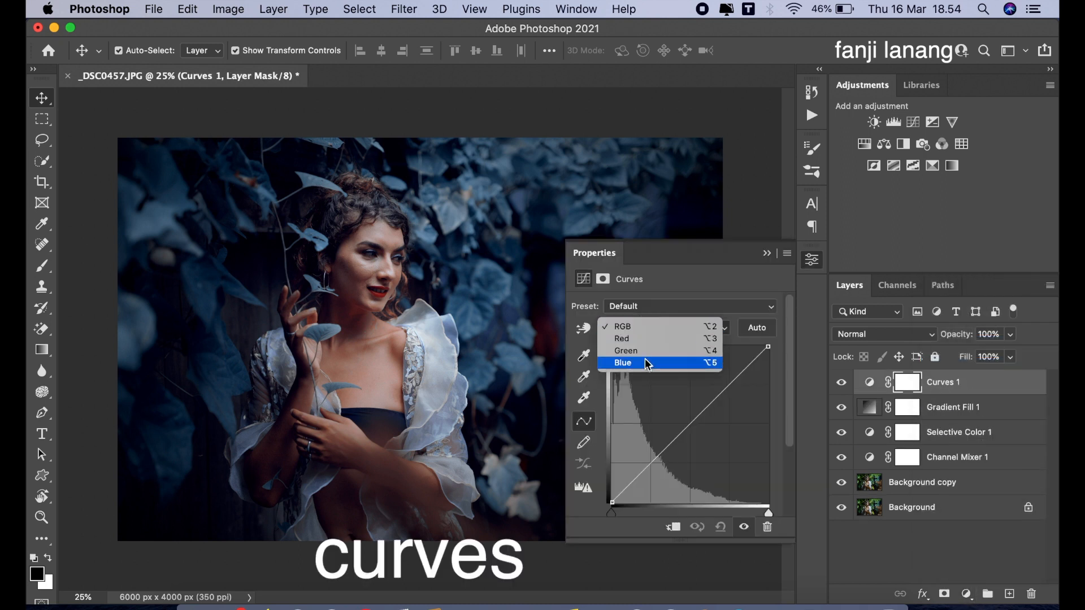
click(721, 363)
drag(767, 347, 779, 356)
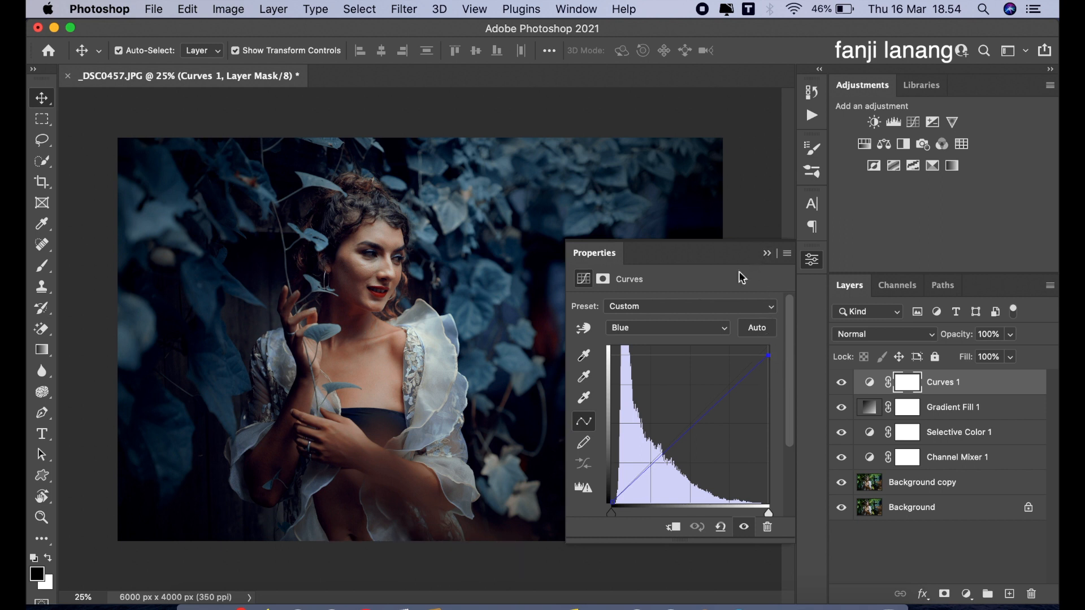
click(766, 253)
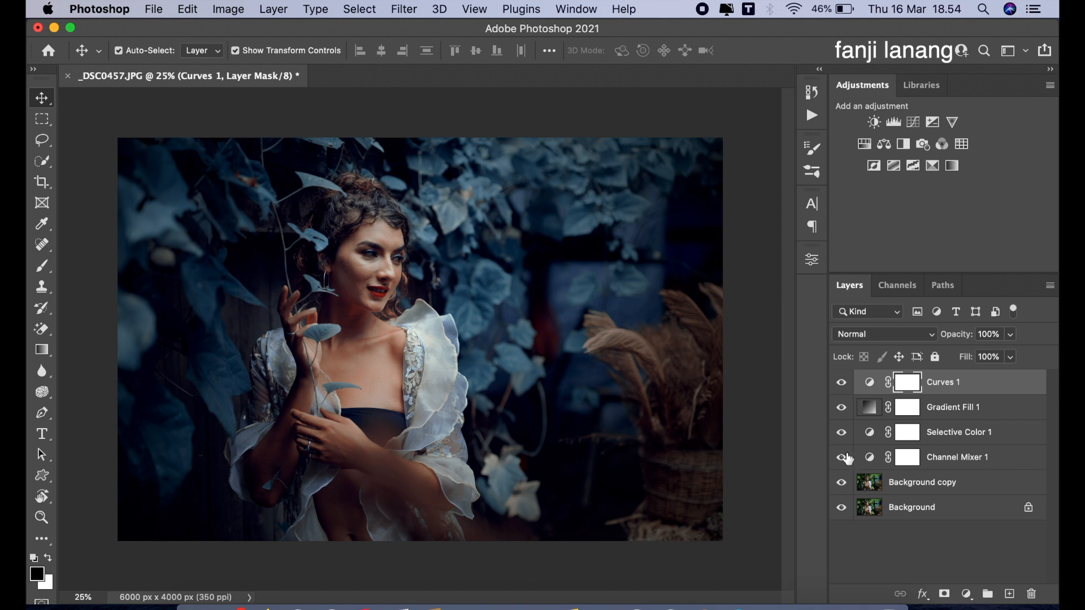
Add a Brightness/Contrast adjustment layer, raise the brightness slightly and collapse the properties
click(966, 594)
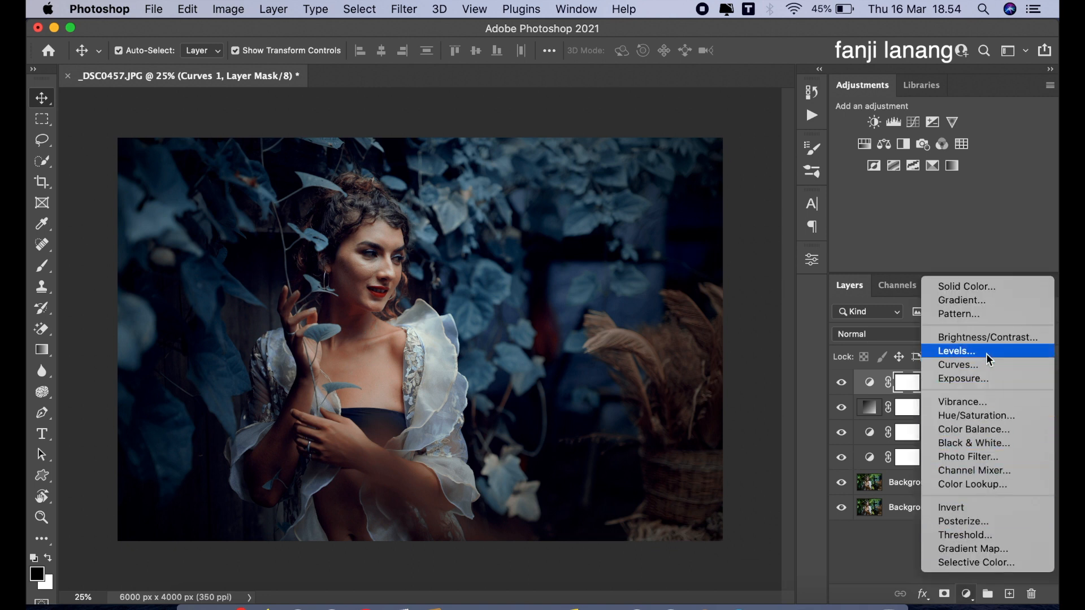
click(981, 337)
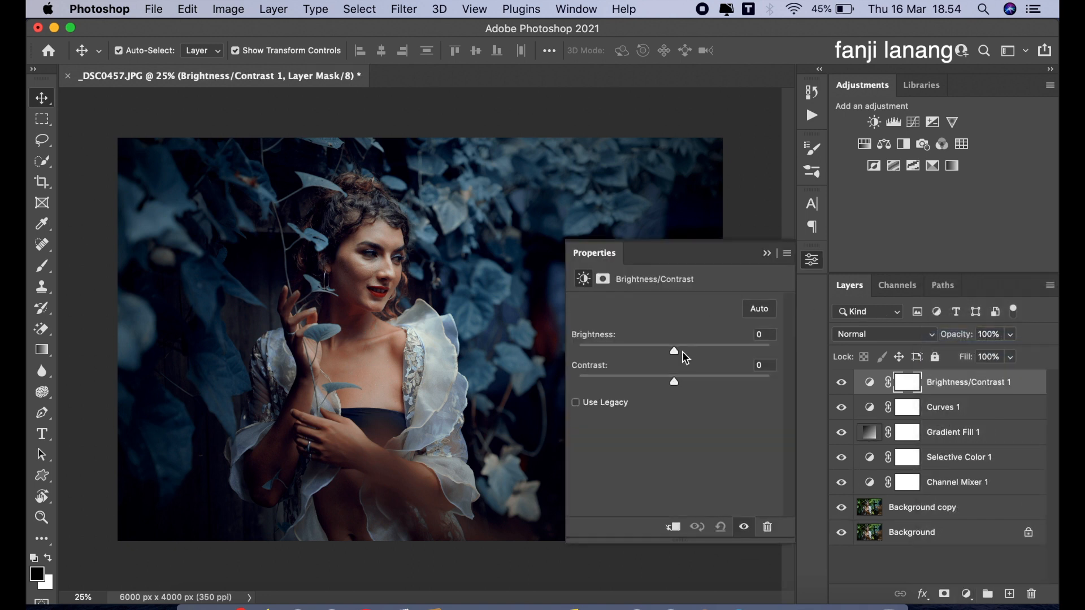
click(681, 352)
drag(680, 352, 681, 354)
click(768, 254)
Add a new empty layer on top and stamp the signature brush in white in the photo's lower-left corner
click(1010, 594)
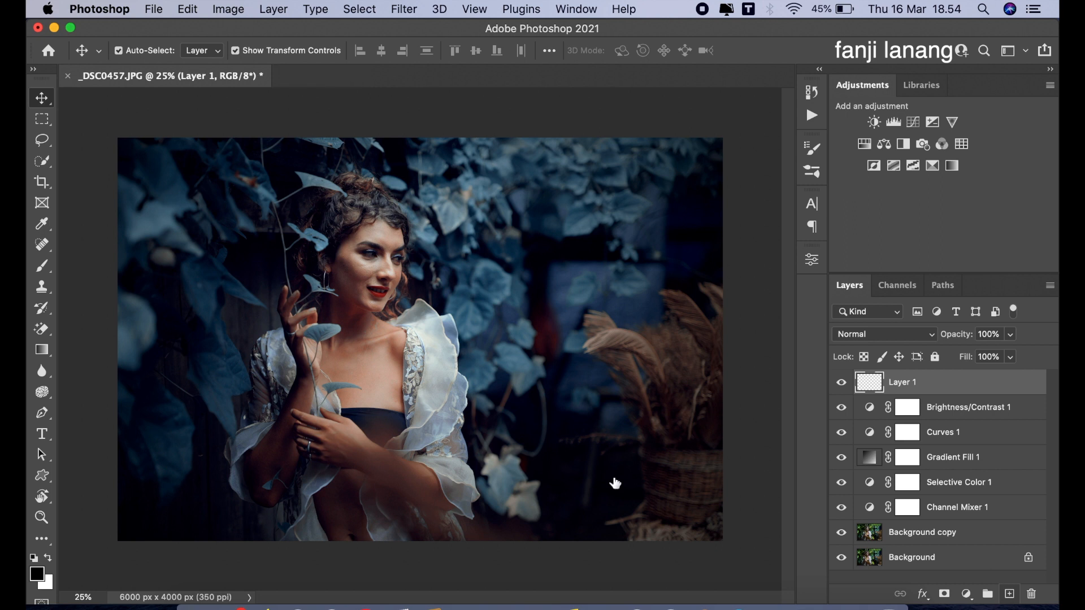
click(42, 266)
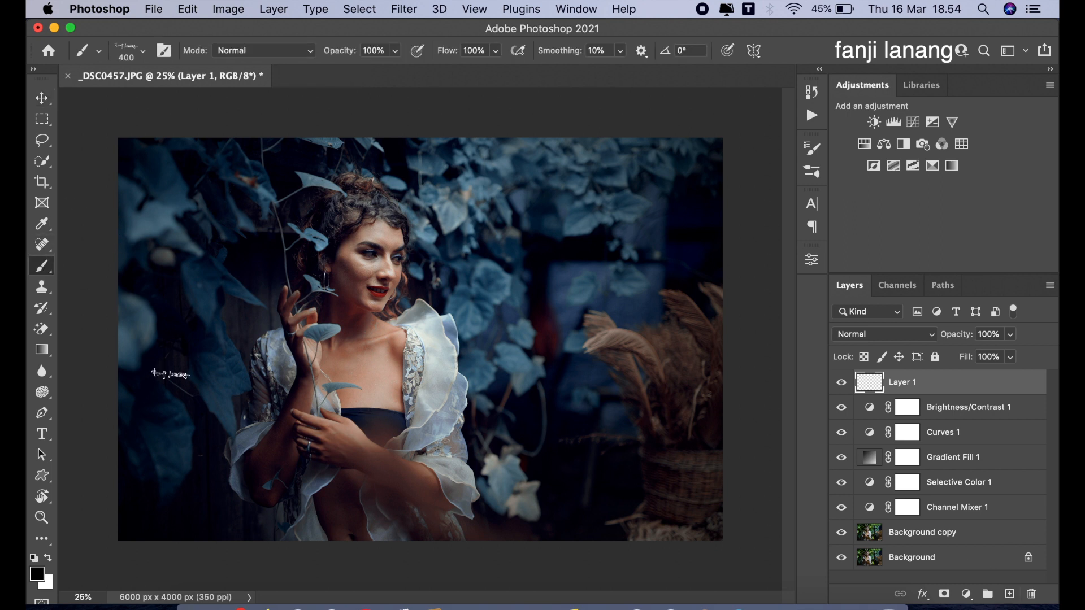
click(48, 558)
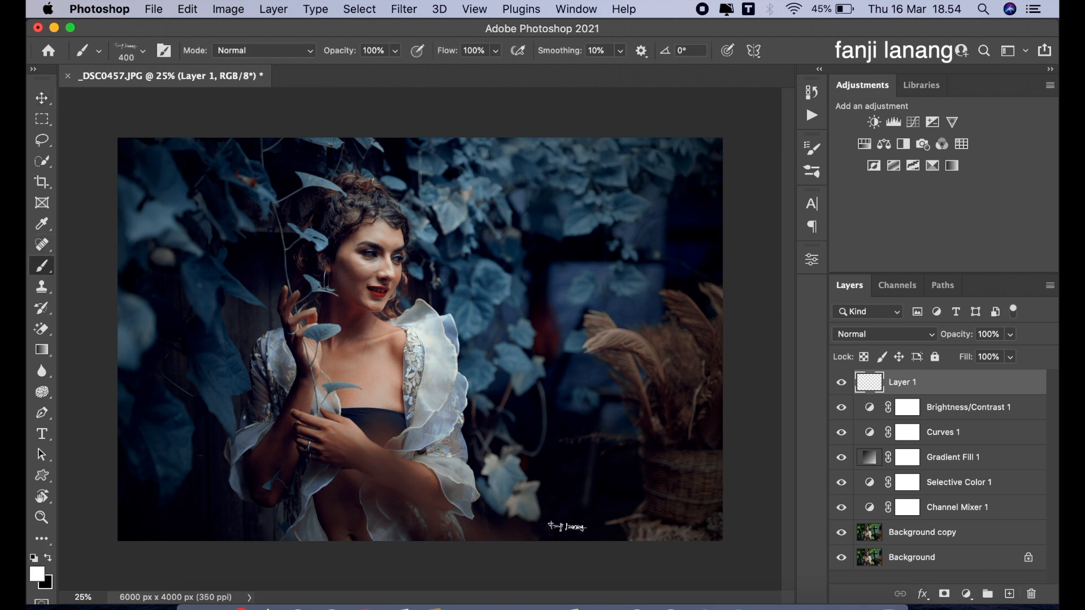
click(161, 523)
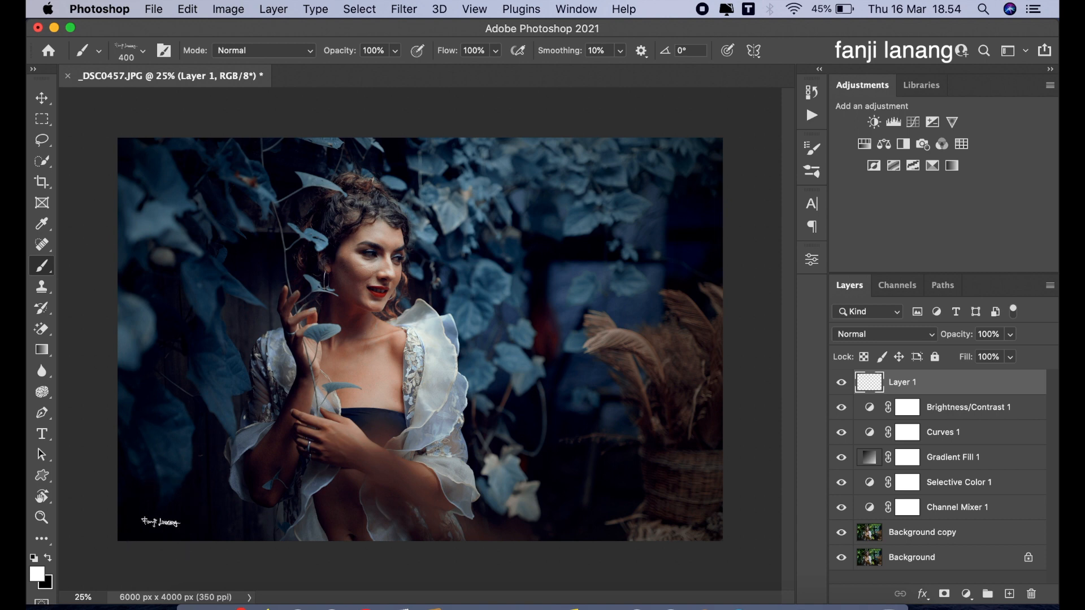